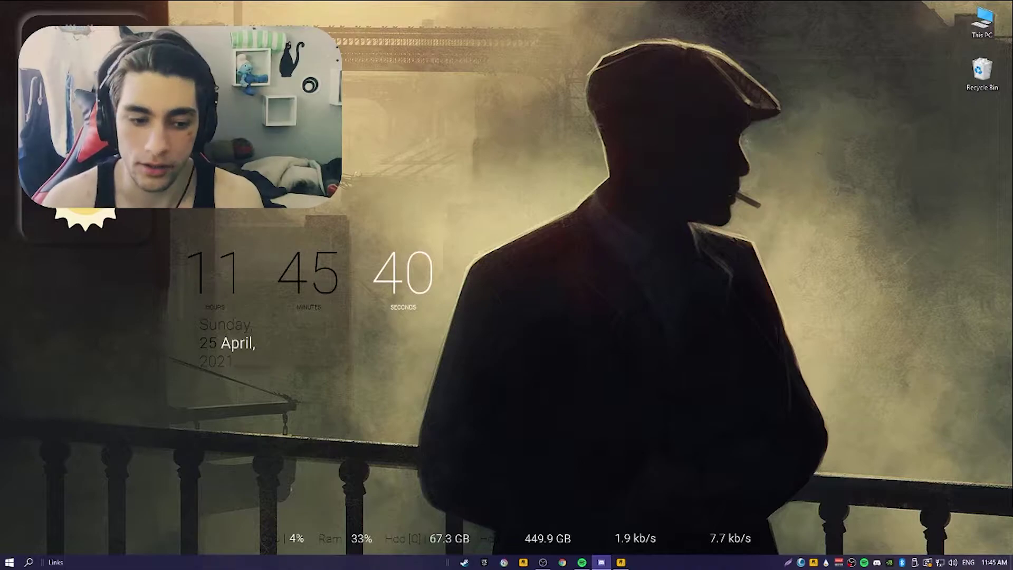
Launch Microsoft Store from Start search by typing 'MICRO'.
{"action": "key", "text": "super"}
{"action": "type", "text": "MICRO"}
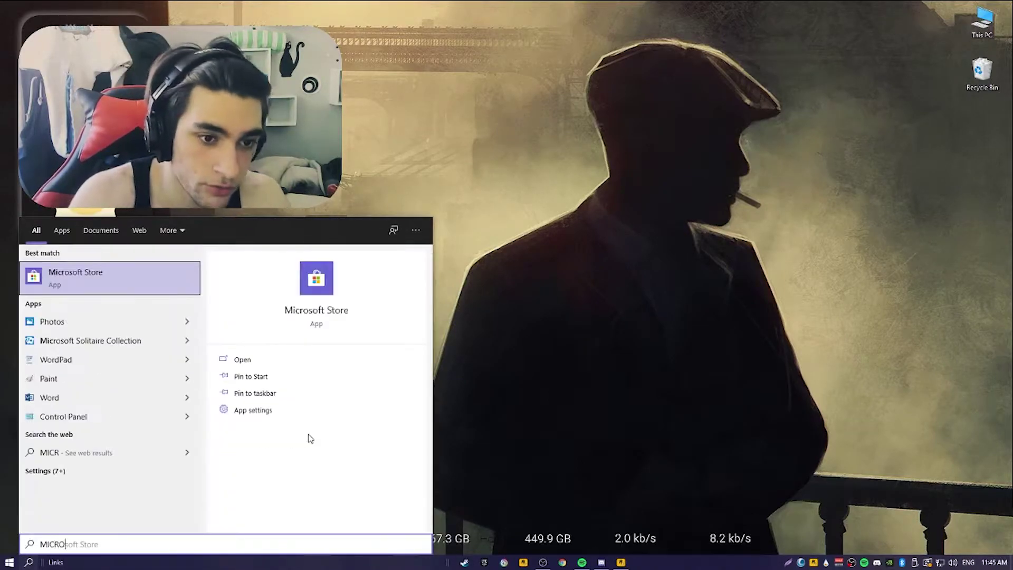
{"action": "key", "text": "Return"}
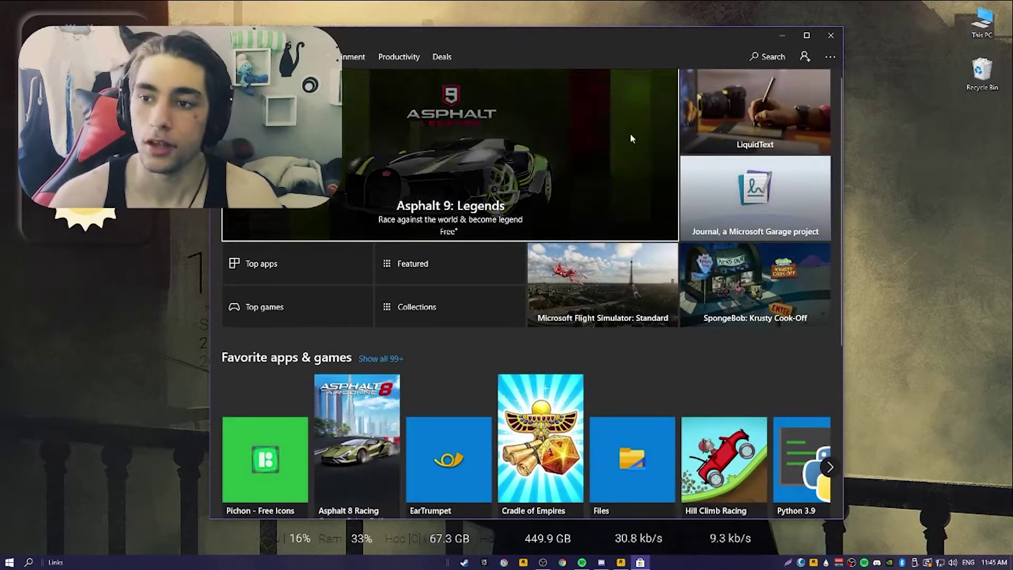
Search the Store for 'modernflyout' and install ModernFlyouts (Preview), declining Microsoft sign-in.
{"action": "left_click", "coordinate": [769, 56]}
{"action": "type", "text": "modernflyout"}
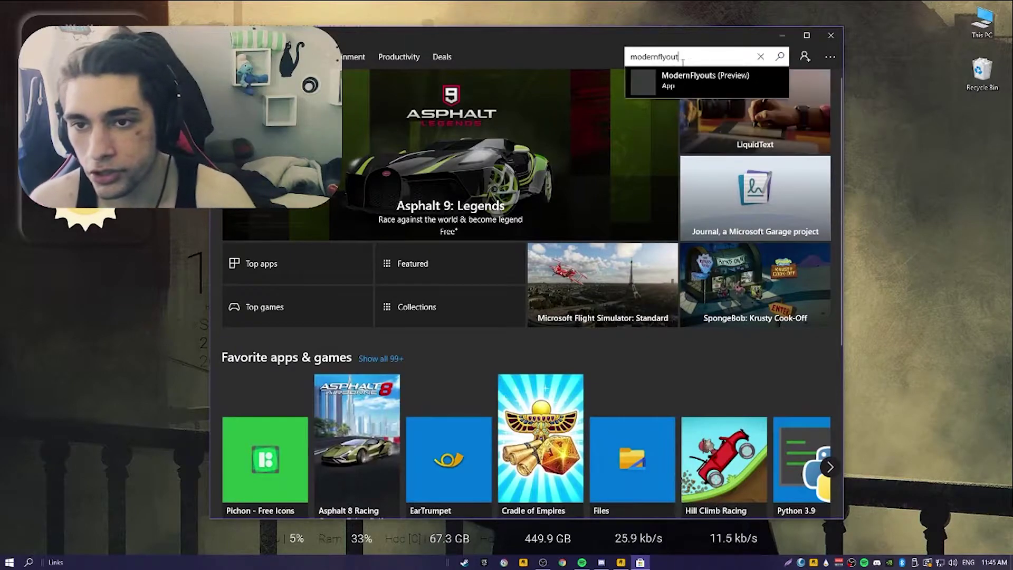
{"action": "left_click", "coordinate": [679, 84]}
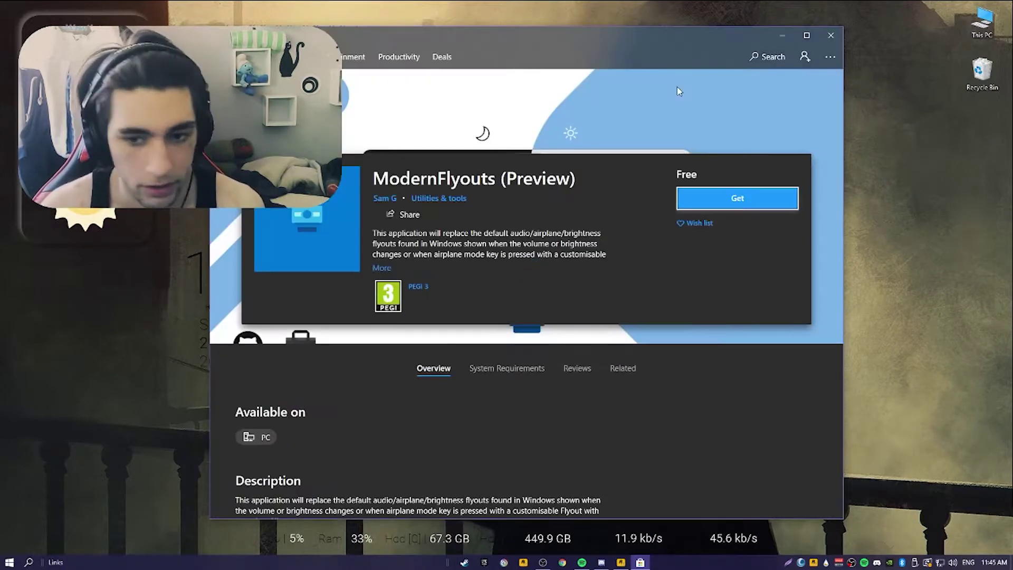
{"action": "left_click", "coordinate": [733, 201]}
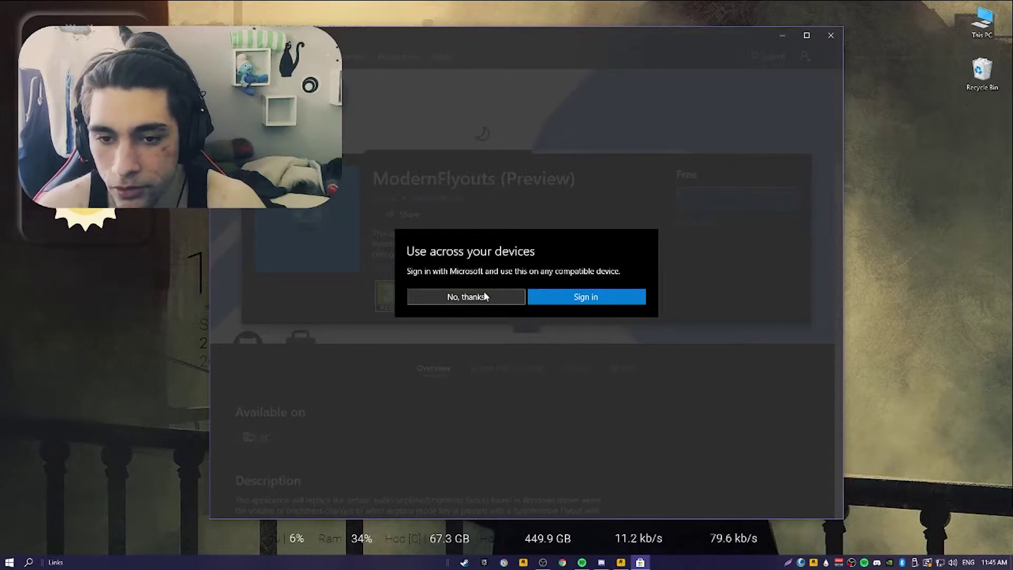
{"action": "left_click", "coordinate": [485, 296]}
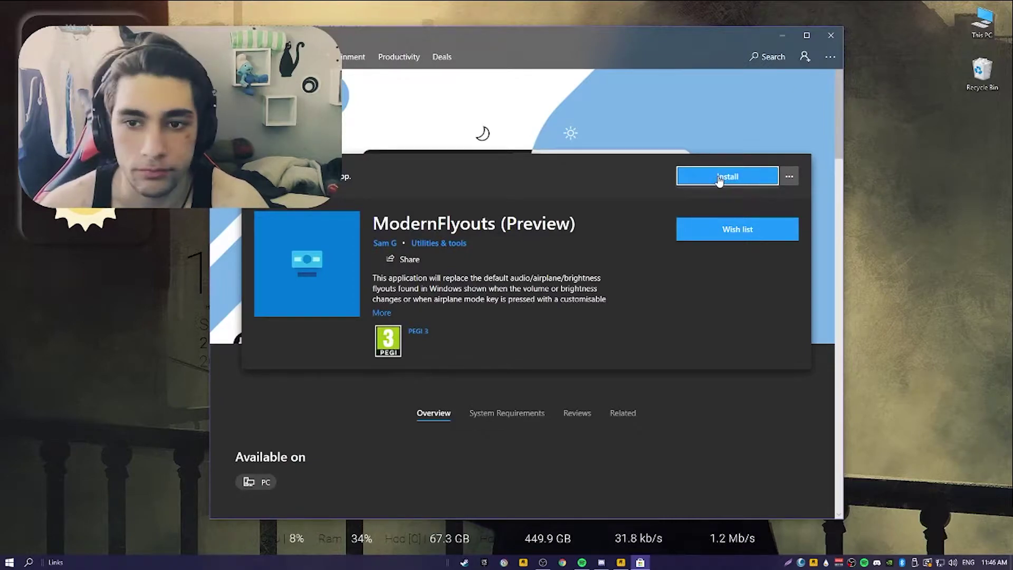
{"action": "left_click", "coordinate": [719, 178]}
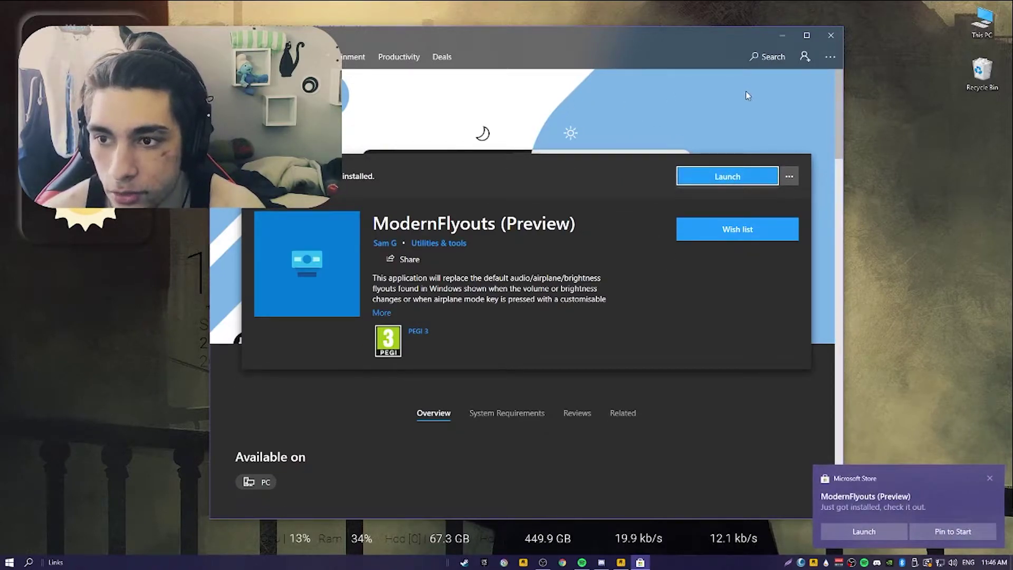
Minimize the Store and open ModernFlyouts' Personalization settings from the taskbar tray.
{"action": "left_click", "coordinate": [783, 35]}
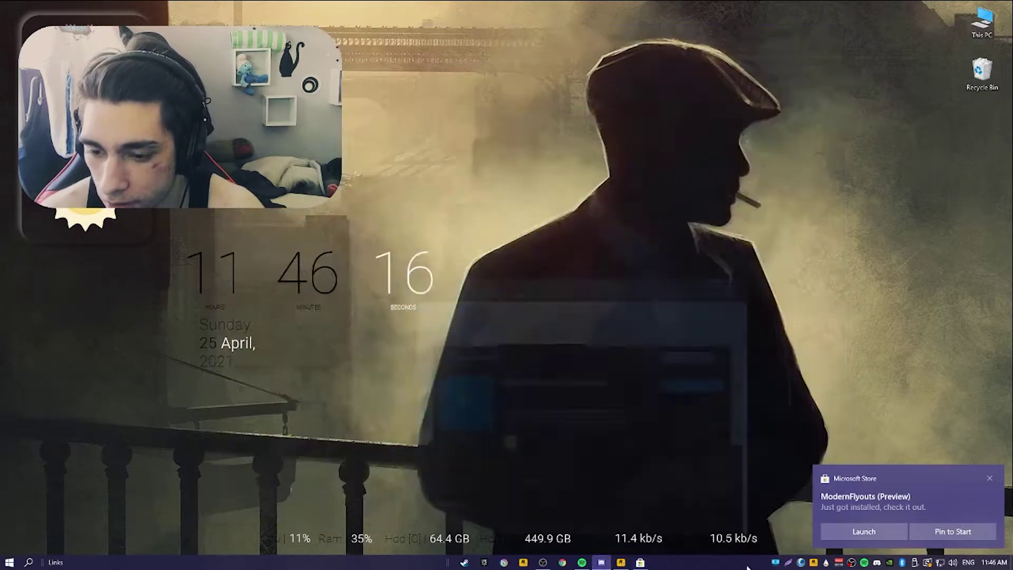
{"action": "left_click", "coordinate": [775, 563]}
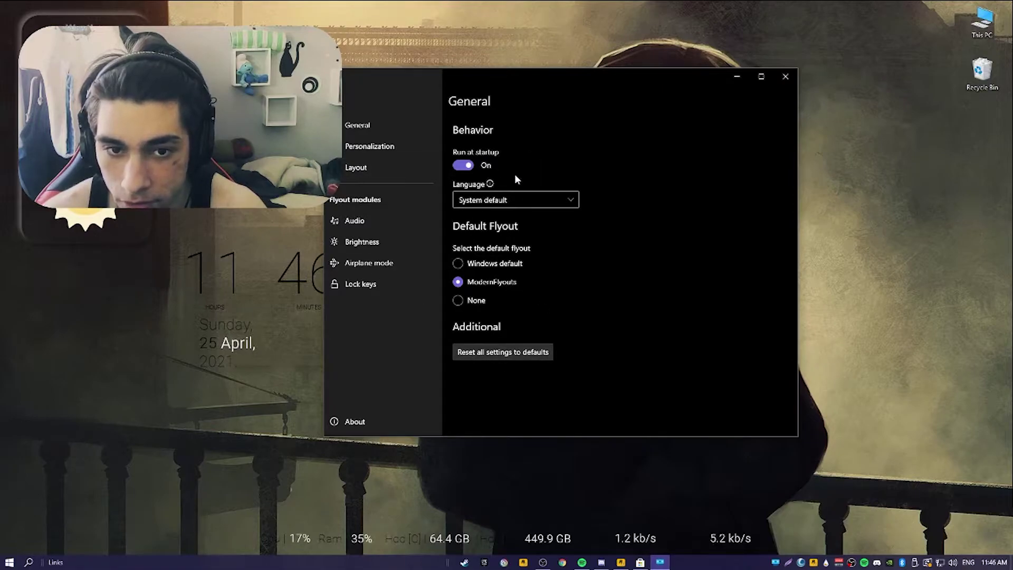
{"action": "left_click", "coordinate": [378, 147]}
Set both the Flyout theme and the App Theme to Dark.
{"action": "left_click", "coordinate": [458, 204]}
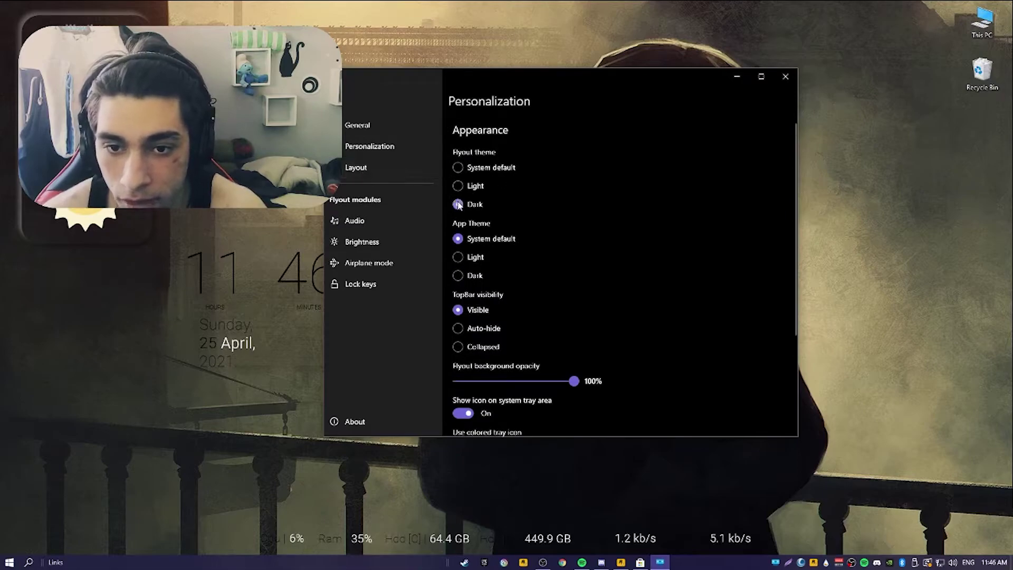
{"action": "left_click", "coordinate": [458, 275]}
{"action": "scroll", "coordinate": [472, 271], "scroll_direction": "down", "scroll_amount": 1}
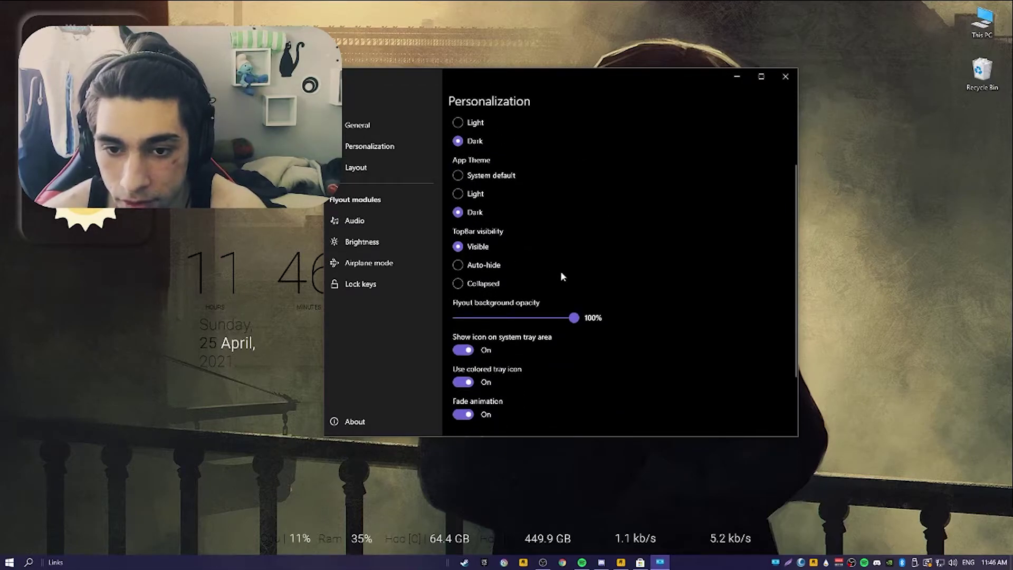
{"action": "scroll", "coordinate": [538, 300], "scroll_direction": "up", "scroll_amount": 1}
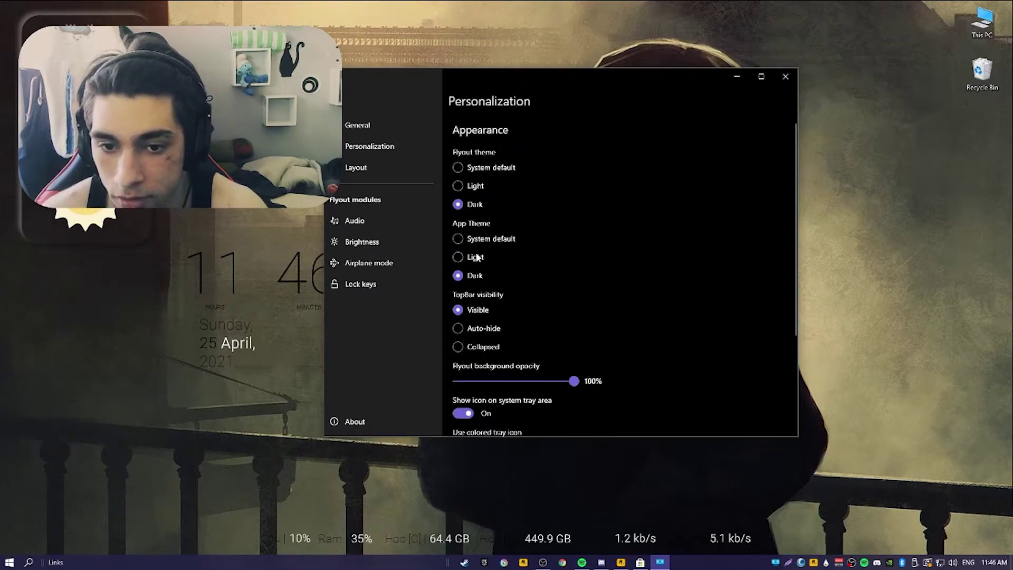
{"action": "scroll", "coordinate": [505, 227], "scroll_direction": "down", "scroll_amount": 2}
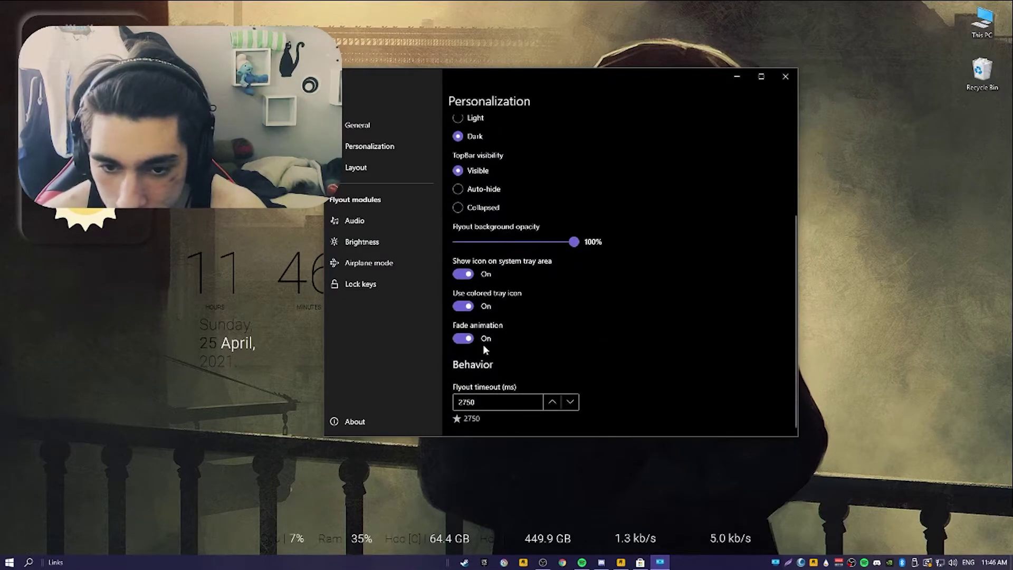
Under Layout, align the flyout Center horizontally and Top vertically.
{"action": "left_click", "coordinate": [375, 167]}
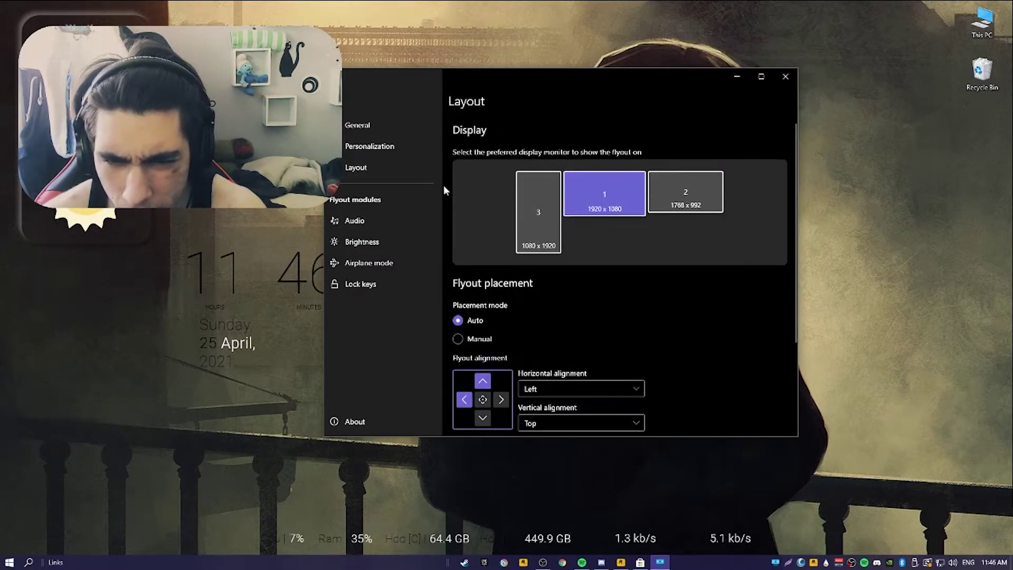
{"action": "scroll", "coordinate": [503, 206], "scroll_direction": "down", "scroll_amount": 1}
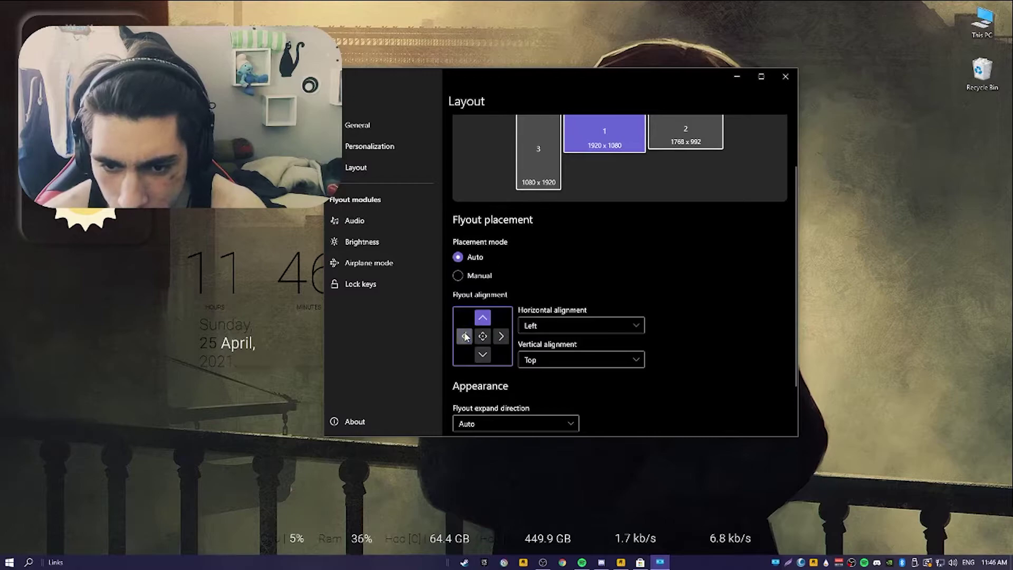
{"action": "left_click", "coordinate": [483, 336]}
{"action": "left_click", "coordinate": [581, 327]}
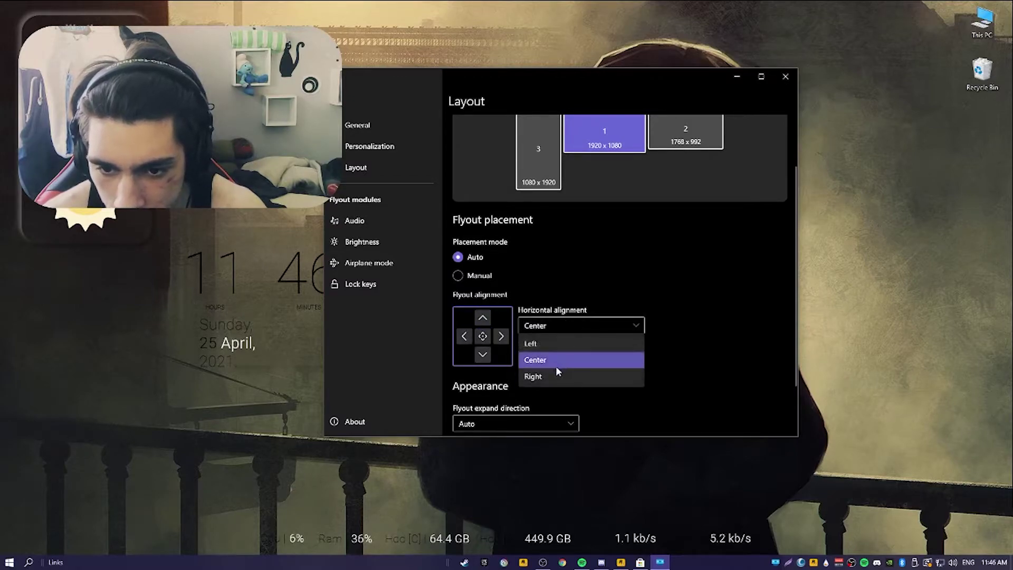
{"action": "left_click", "coordinate": [553, 360]}
{"action": "left_click", "coordinate": [552, 364]}
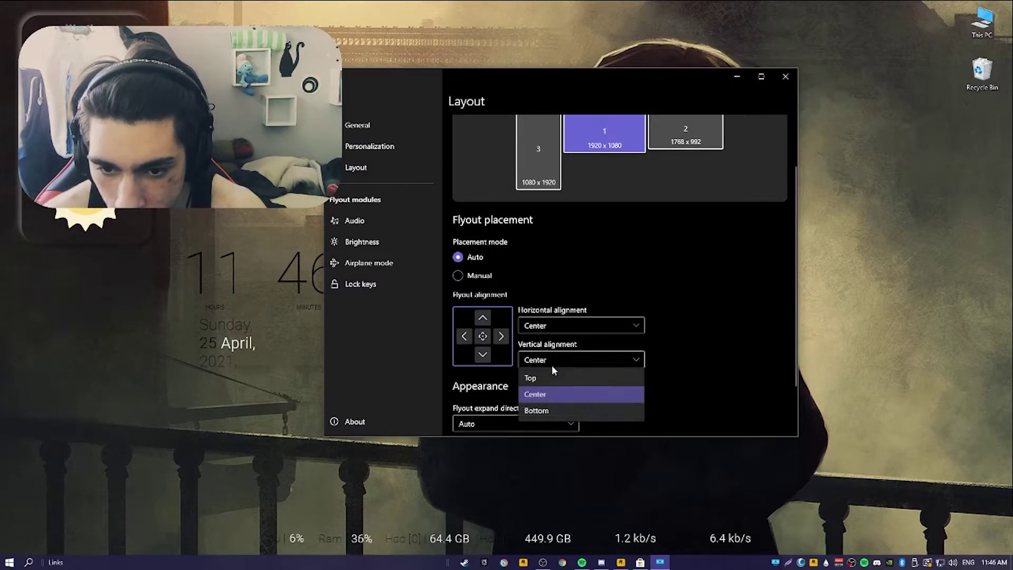
{"action": "left_click", "coordinate": [546, 376]}
{"action": "left_click", "coordinate": [577, 327]}
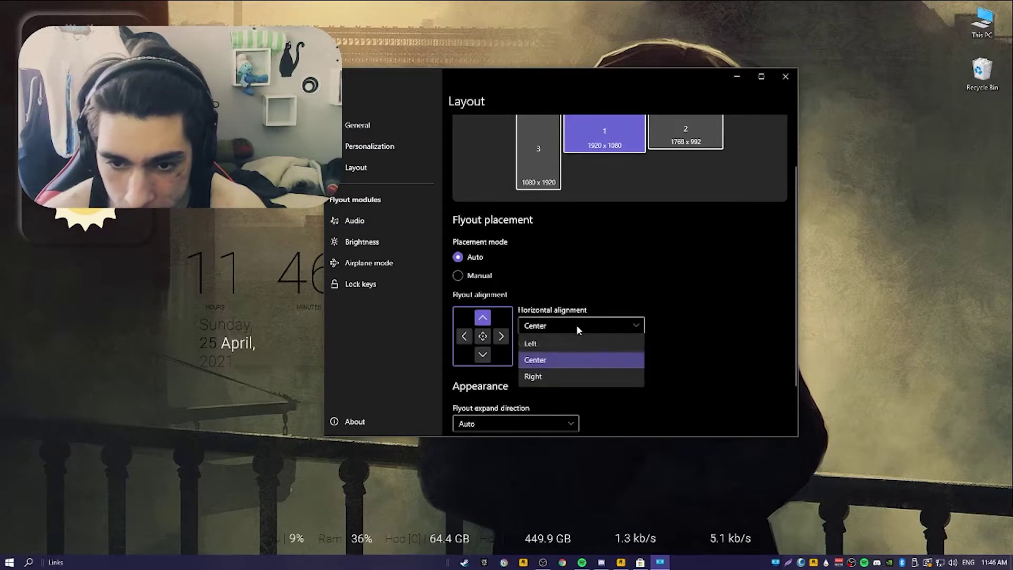
{"action": "scroll", "coordinate": [693, 308], "scroll_direction": "down", "scroll_amount": 2}
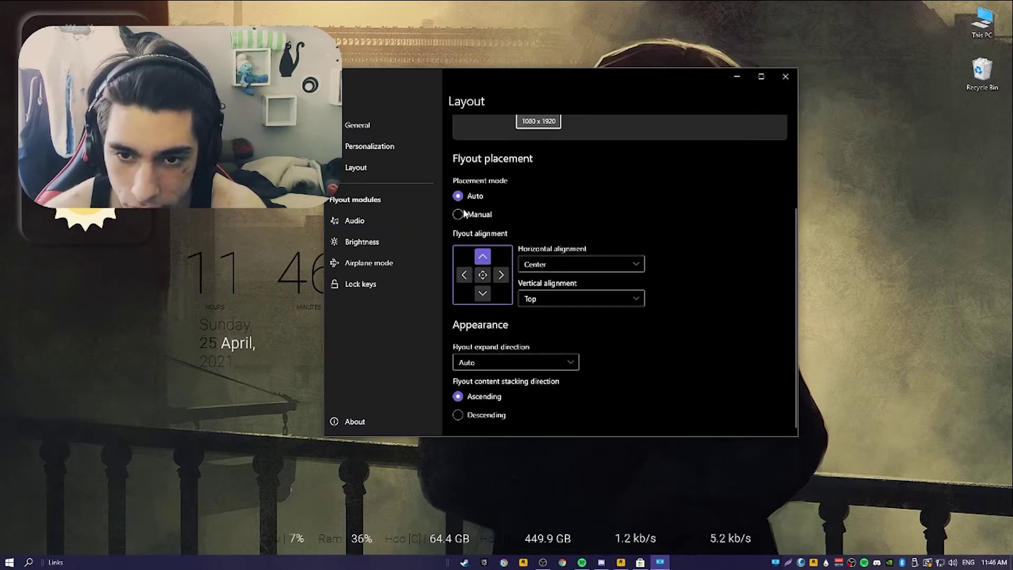
Keep placement mode Auto with top-center alignment, and set flyout expand direction to Up.
{"action": "left_click", "coordinate": [464, 214]}
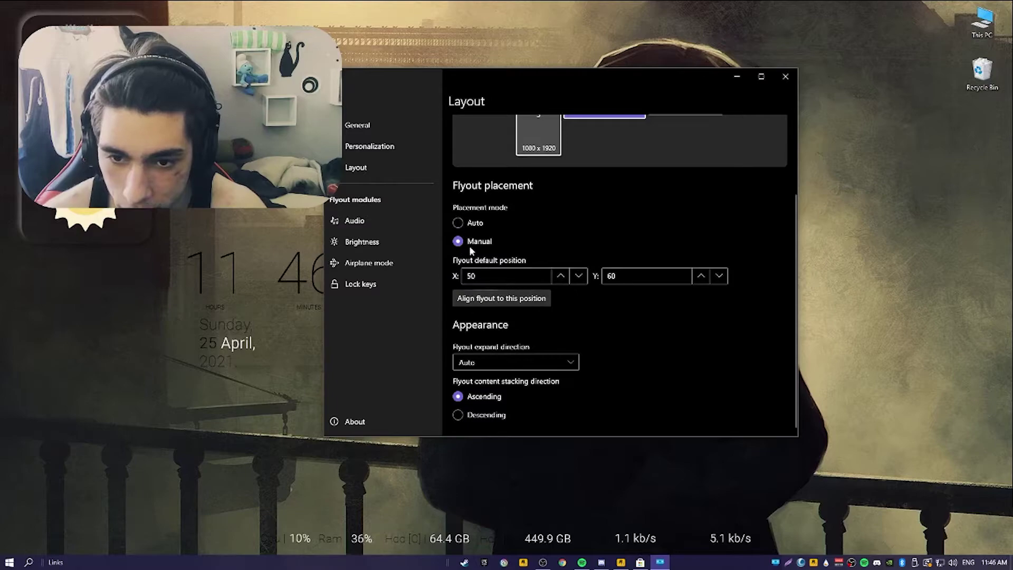
{"action": "left_click", "coordinate": [466, 223]}
{"action": "left_click", "coordinate": [485, 262]}
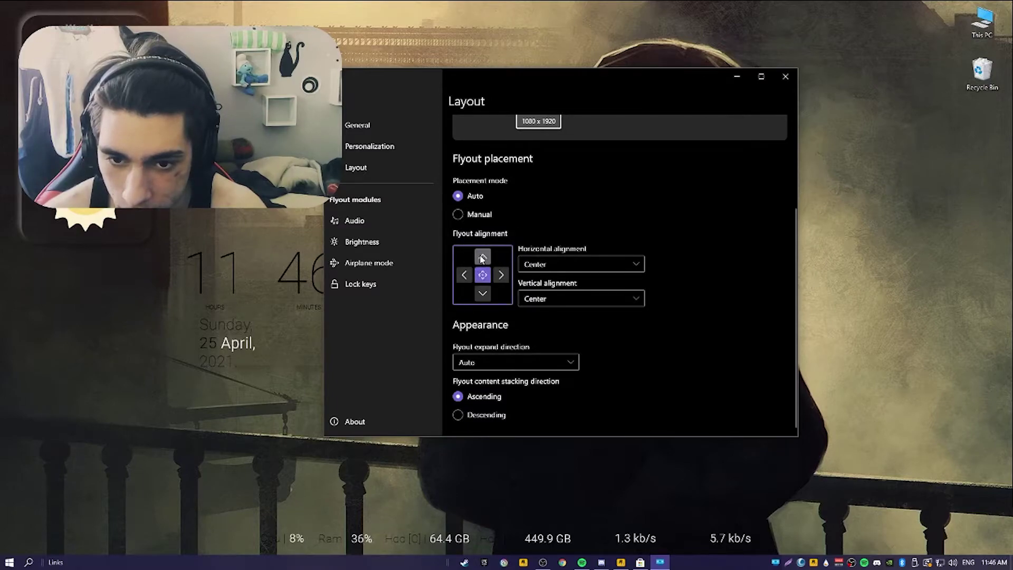
{"action": "left_click", "coordinate": [481, 259]}
{"action": "left_click", "coordinate": [603, 262]}
{"action": "left_click", "coordinate": [677, 295]}
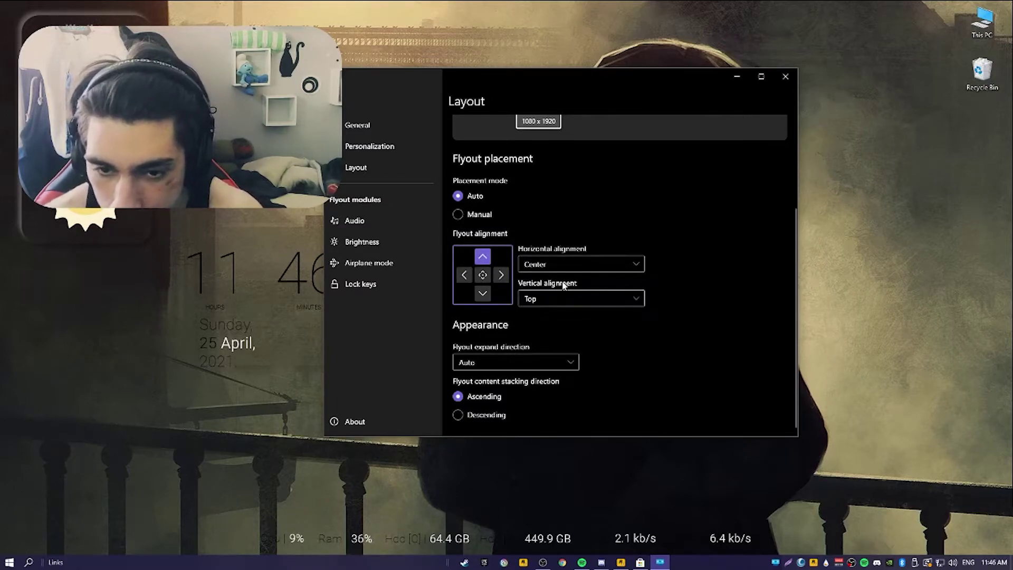
{"action": "left_click", "coordinate": [525, 362]}
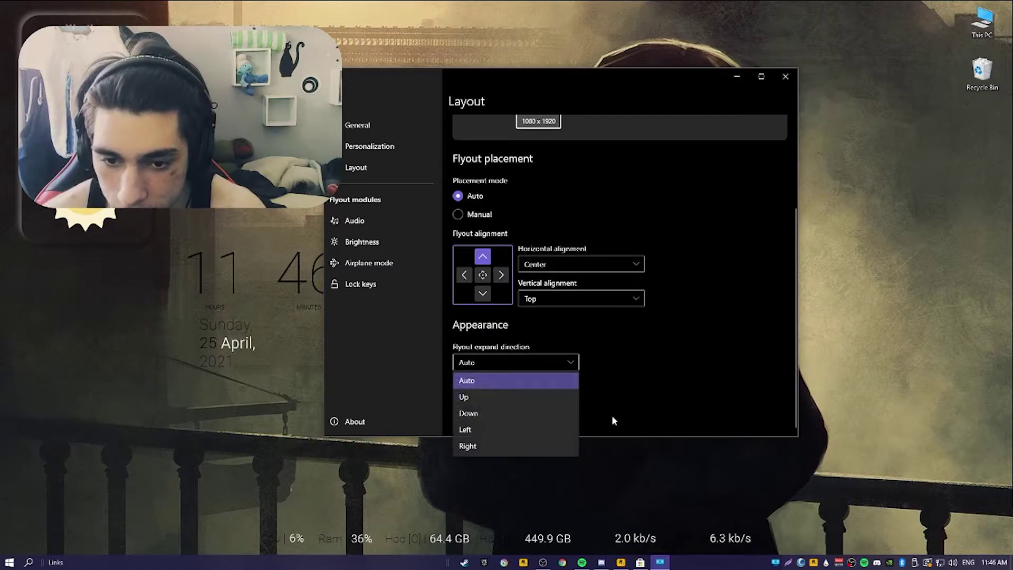
{"action": "left_click", "coordinate": [498, 398]}
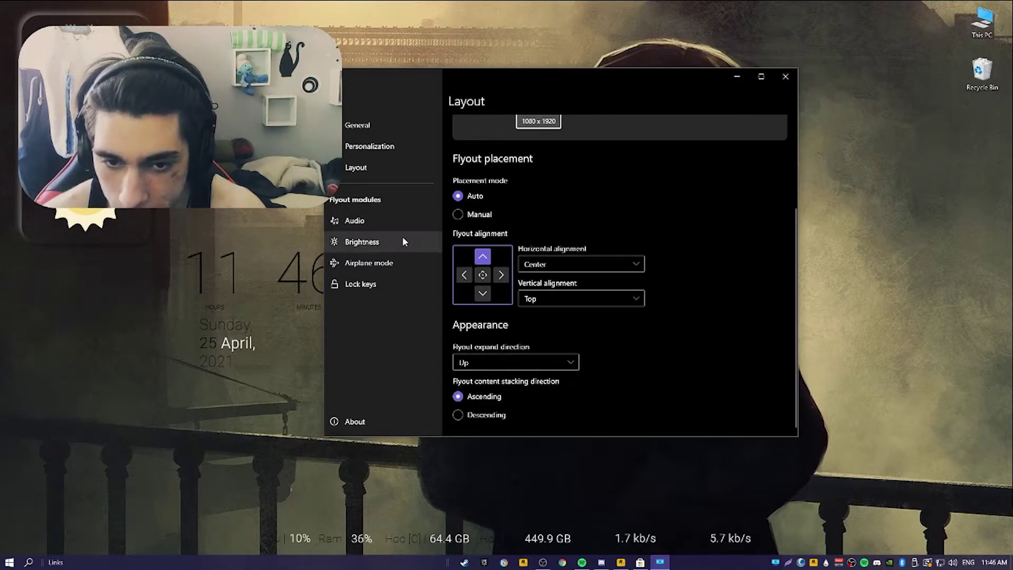
Review the Audio, Brightness, Airplane mode and Lock keys module pages, then close the settings window.
{"action": "left_click", "coordinate": [376, 243]}
{"action": "left_click", "coordinate": [375, 222]}
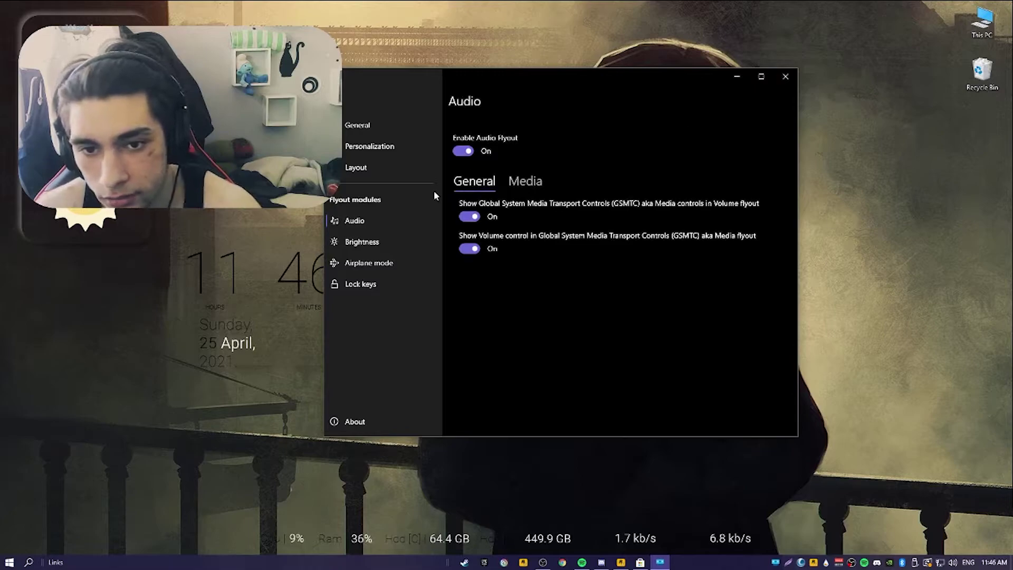
{"action": "left_click", "coordinate": [388, 242]}
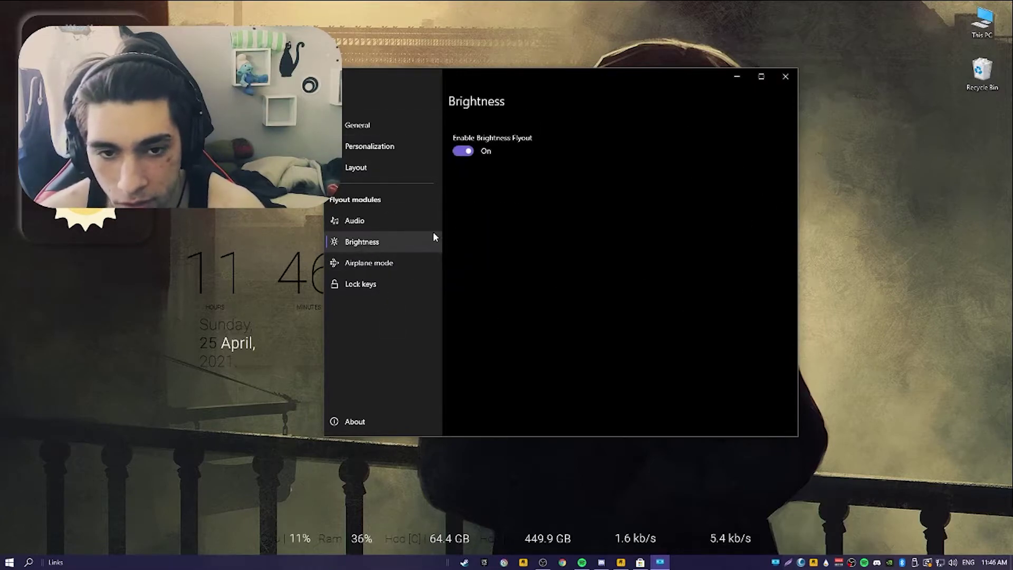
{"action": "left_click", "coordinate": [369, 221]}
{"action": "left_click", "coordinate": [393, 263]}
{"action": "left_click", "coordinate": [391, 285]}
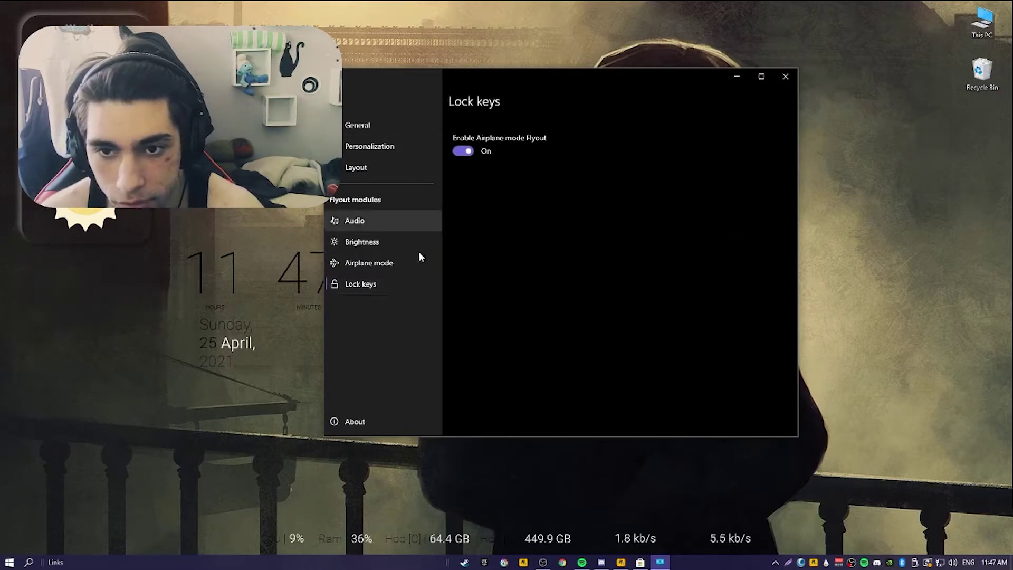
{"action": "left_click", "coordinate": [785, 77]}
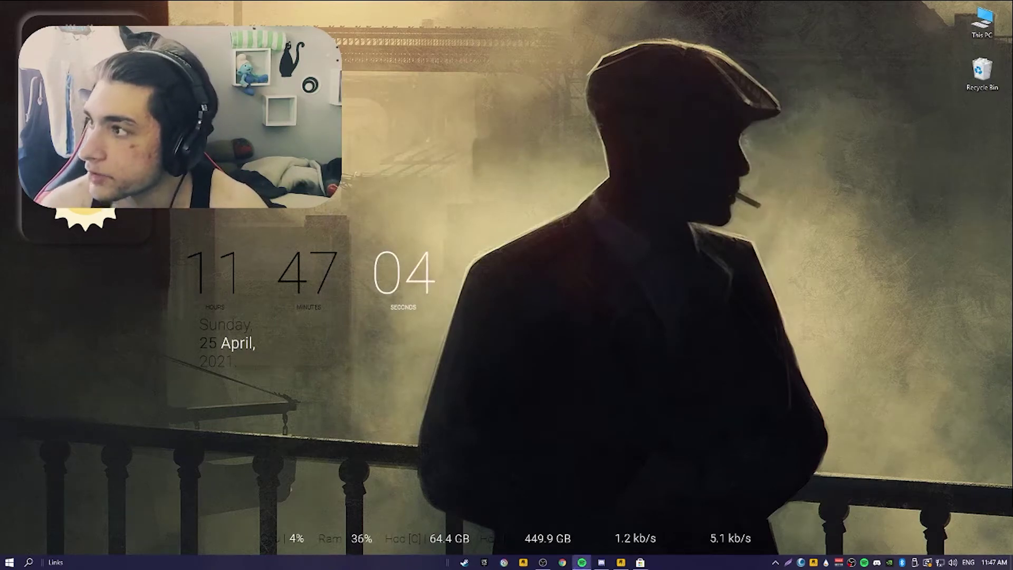
Move Spotify onto this screen, maximize it, play Beyond The Skies and lower the player volume.
{"action": "left_click_drag", "start_coordinate": [1012, 74], "coordinate": [467, 79]}
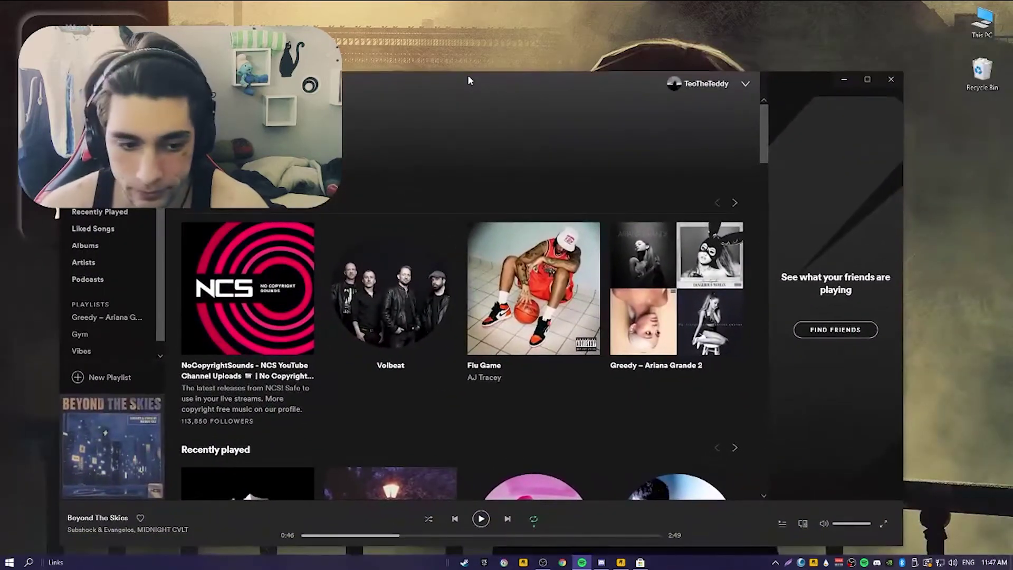
{"action": "double_click", "coordinate": [467, 80]}
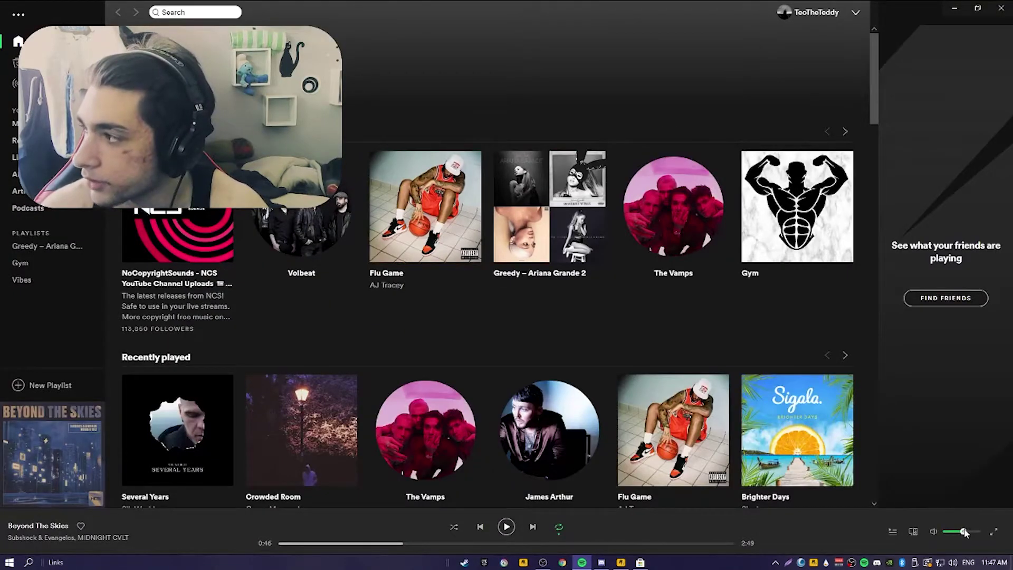
{"action": "left_click", "coordinate": [507, 526]}
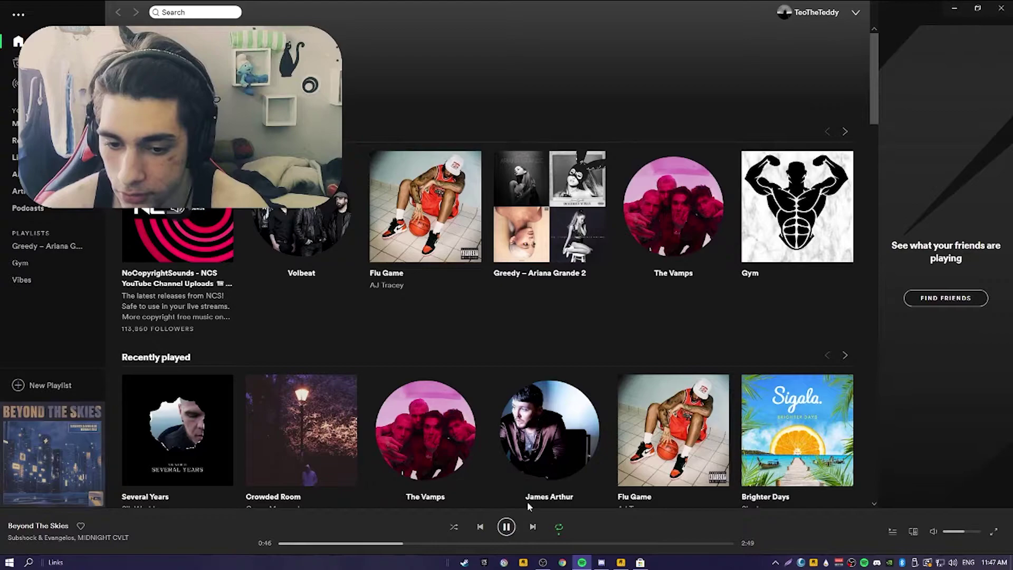
{"action": "left_click", "coordinate": [943, 532]}
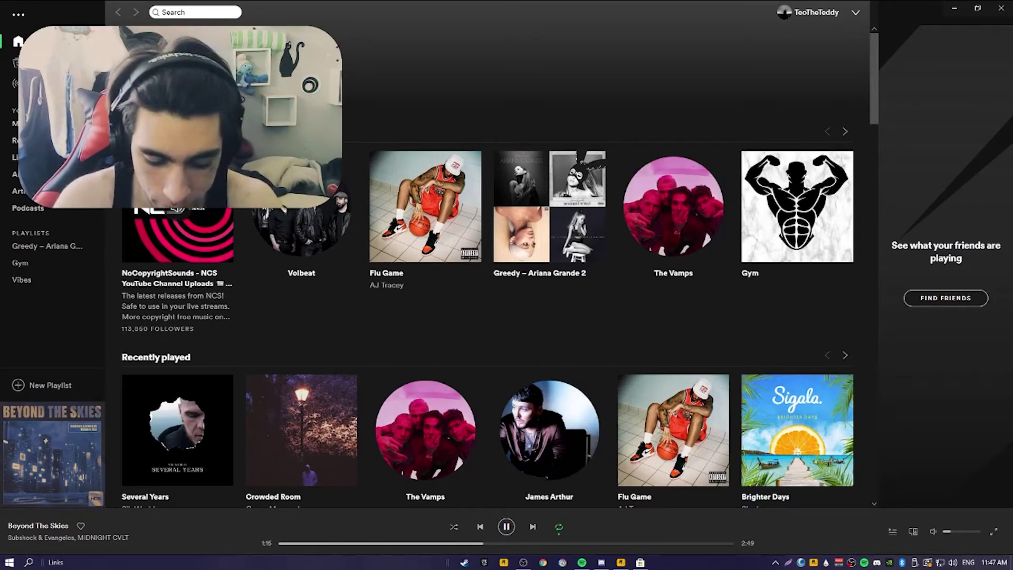
Use the media keys to skip tracks forward and back, returning to Beyond The Skies.
{"action": "key", "text": "XF86AudioPrev"}
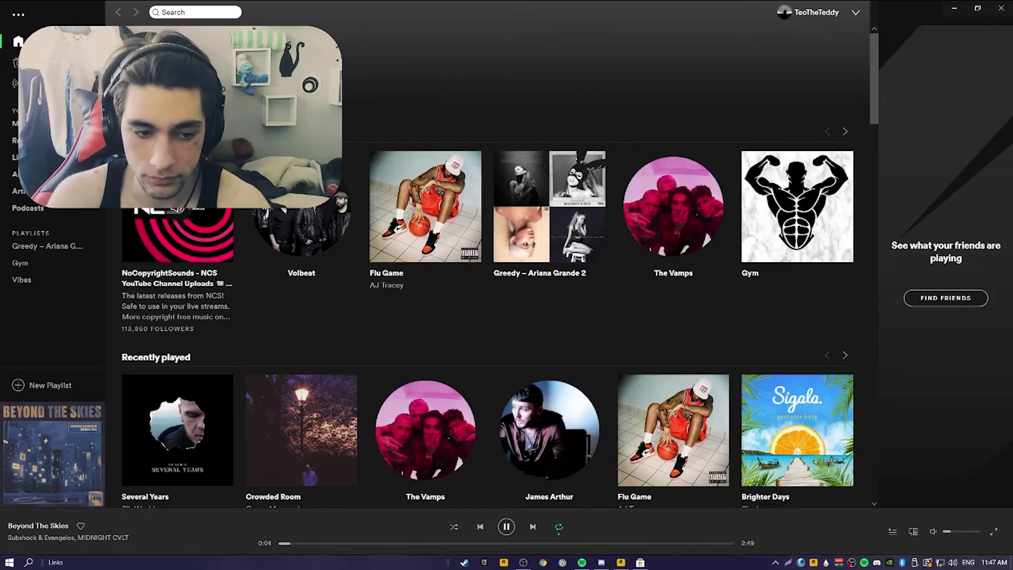
{"action": "key", "text": "XF86AudioNext"}
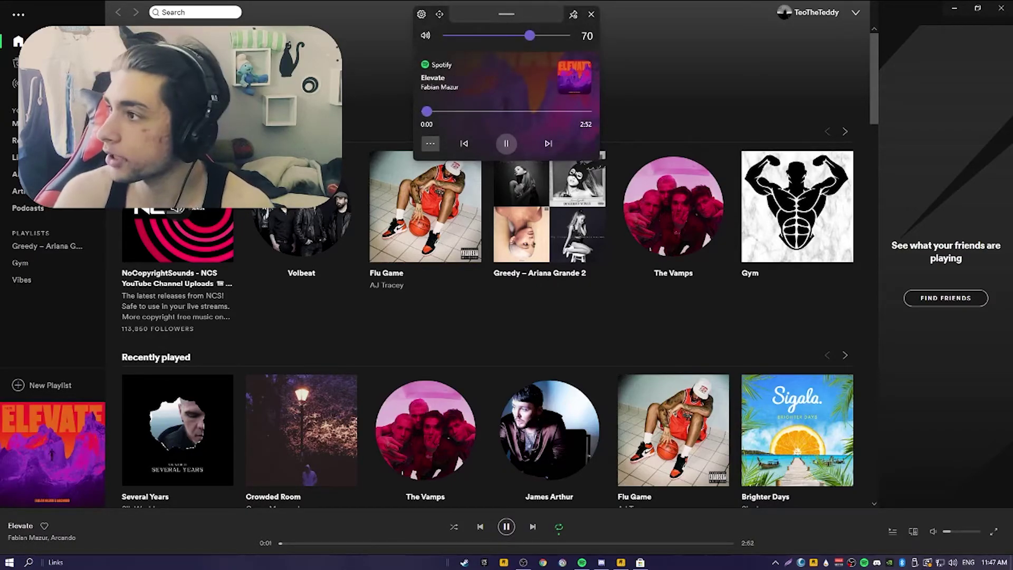
{"action": "key", "text": "XF86AudioNext"}
{"action": "key", "text": "XF86AudioNext"}
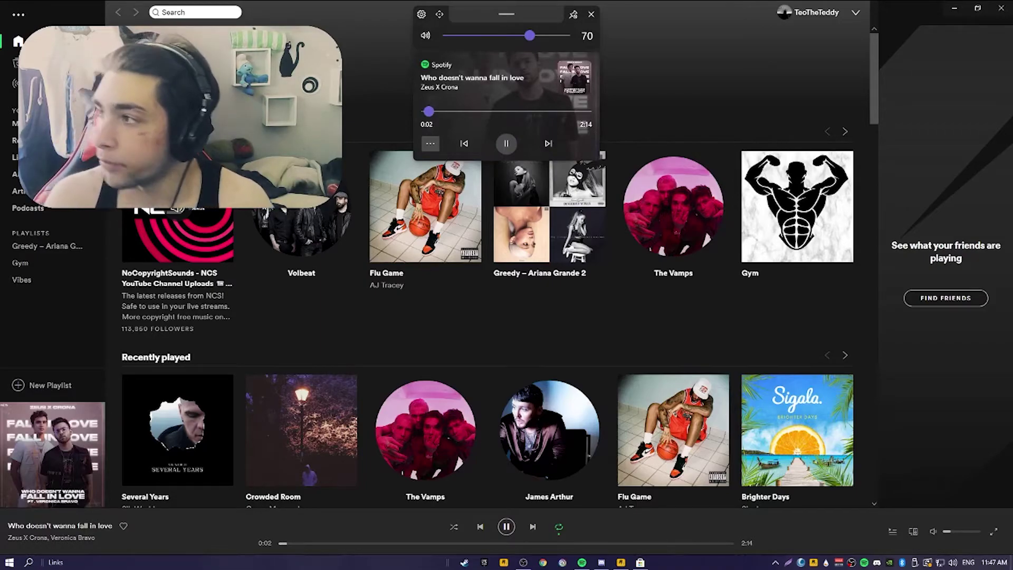
{"action": "key", "text": "XF86AudioPrev"}
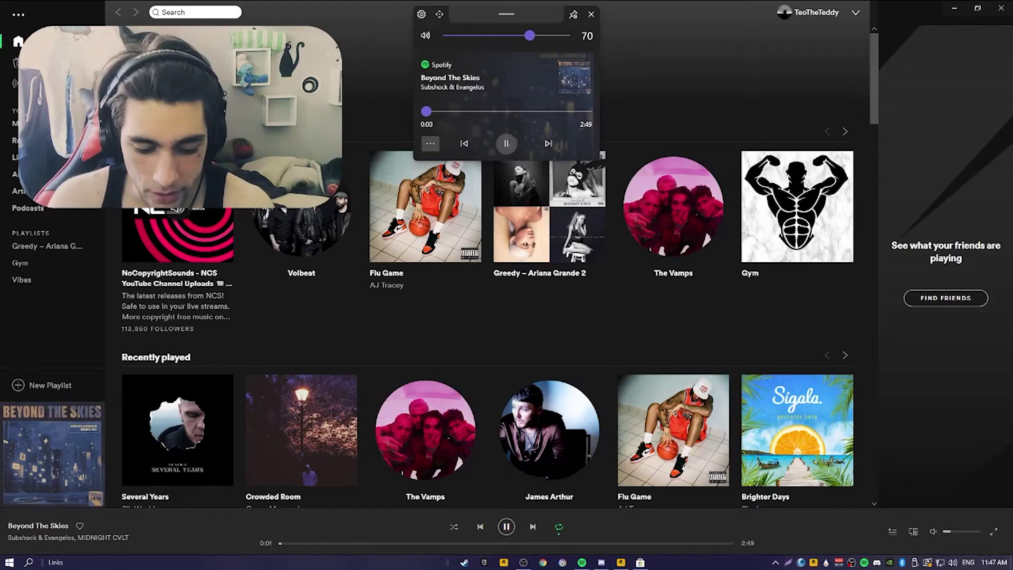
Pause the song, lower the system volume then raise it to 70, and show the desktop with Win+D.
{"action": "key", "text": "XF86AudioPlay"}
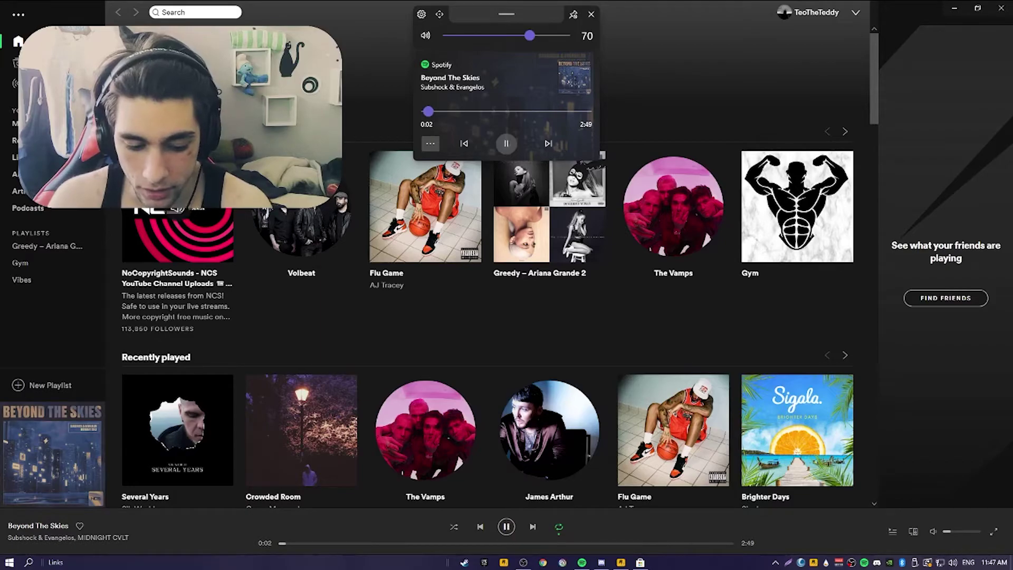
{"action": "key", "text": "XF86AudioLowerVolume"}
{"action": "key", "text": "XF86AudioLowerVolume"}
{"action": "key", "text": "XF86AudioLowerVolume"}
{"action": "key", "text": "XF86AudioLowerVolume"}
{"action": "key", "text": "XF86AudioLowerVolume"}
{"action": "key", "text": "XF86AudioLowerVolume"}
{"action": "key", "text": "XF86AudioLowerVolume"}
{"action": "key", "text": "XF86AudioLowerVolume"}
{"action": "key", "text": "XF86AudioLowerVolume"}
{"action": "key", "text": "XF86AudioLowerVolume"}
{"action": "key", "text": "XF86AudioLowerVolume"}
{"action": "key", "text": "XF86AudioLowerVolume"}
{"action": "key", "text": "XF86AudioLowerVolume"}
{"action": "key", "text": "XF86AudioLowerVolume"}
{"action": "key", "text": "XF86AudioLowerVolume"}
{"action": "key", "text": "XF86AudioLowerVolume"}
{"action": "key", "text": "XF86AudioLowerVolume"}
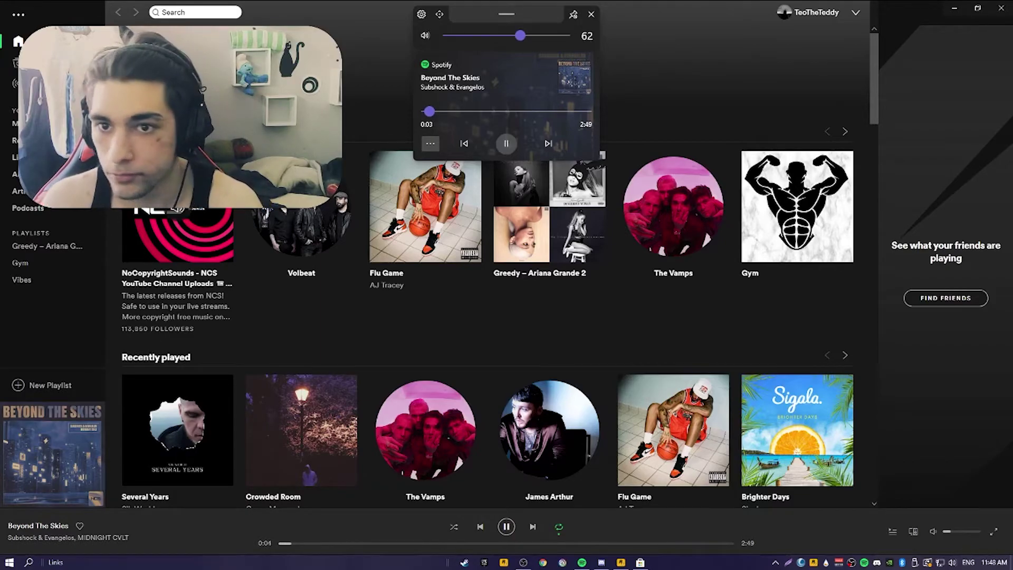
{"action": "key", "text": "XF86AudioRaiseVolume"}
{"action": "key", "text": "XF86AudioRaiseVolume"}
{"action": "key", "text": "XF86AudioRaiseVolume"}
{"action": "key", "text": "XF86AudioRaiseVolume"}
{"action": "key", "text": "XF86AudioRaiseVolume"}
{"action": "key", "text": "XF86AudioRaiseVolume"}
{"action": "key", "text": "XF86AudioRaiseVolume"}
{"action": "key", "text": "XF86AudioRaiseVolume"}
{"action": "key", "text": "XF86AudioRaiseVolume"}
{"action": "key", "text": "XF86AudioRaiseVolume"}
{"action": "key", "text": "XF86AudioRaiseVolume"}
{"action": "key", "text": "XF86AudioRaiseVolume"}
{"action": "key", "text": "XF86AudioRaiseVolume"}
{"action": "key", "text": "XF86AudioRaiseVolume"}
{"action": "key", "text": "XF86AudioRaiseVolume"}
{"action": "key", "text": "XF86AudioRaiseVolume"}
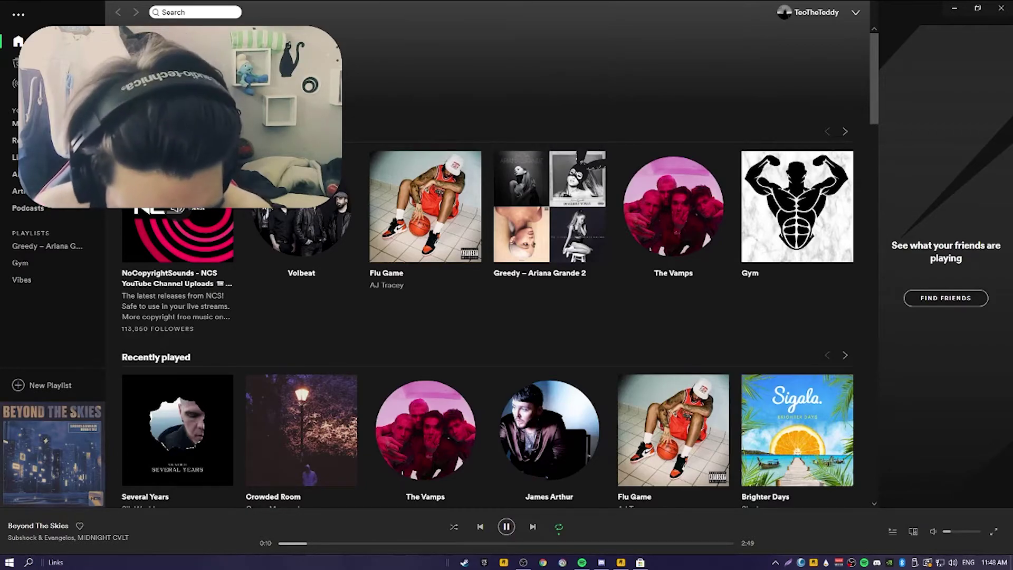
{"action": "key", "text": "XF86AudioPlay"}
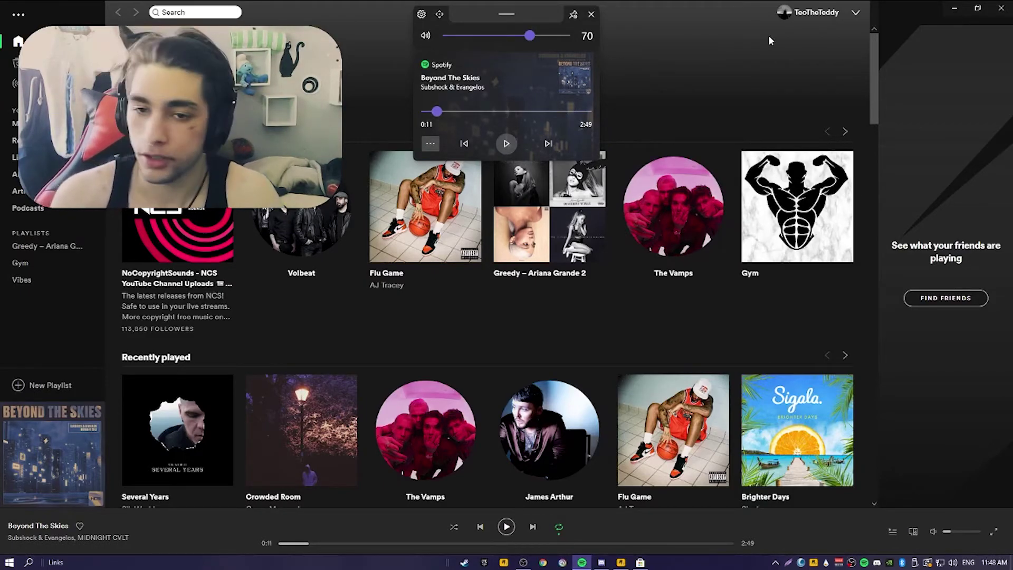
{"action": "key", "text": "super+d"}
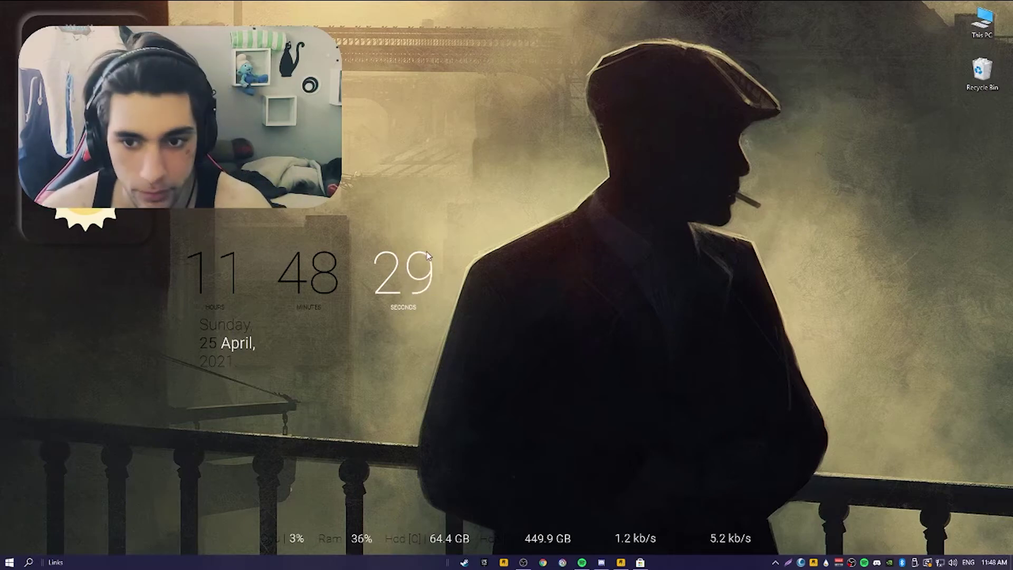
{"action": "key", "text": "Caps_Lock"}
{"action": "key", "text": "Caps_Lock"}
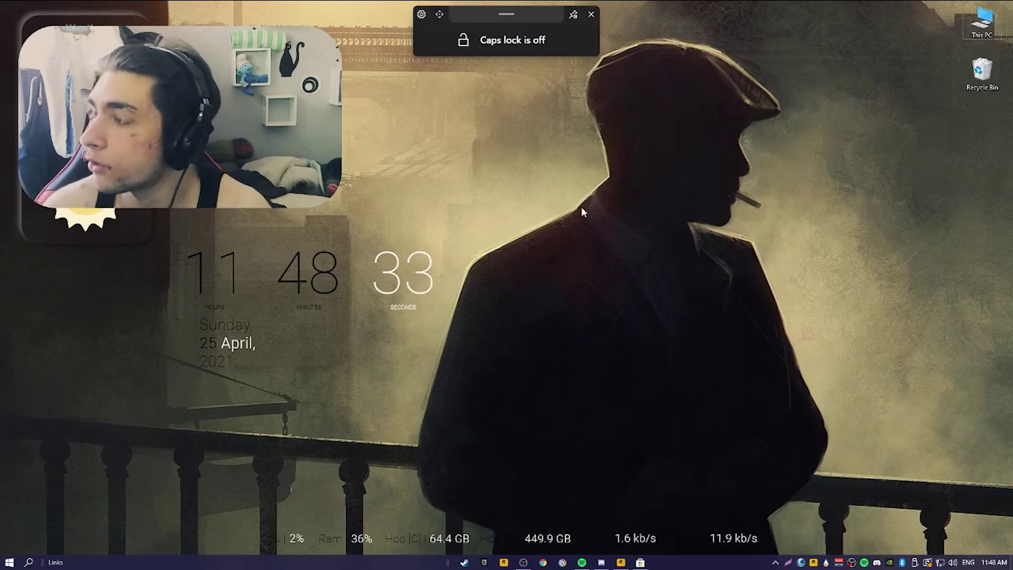
{"action": "key", "text": "Caps_Lock"}
{"action": "key", "text": "Caps_Lock"}
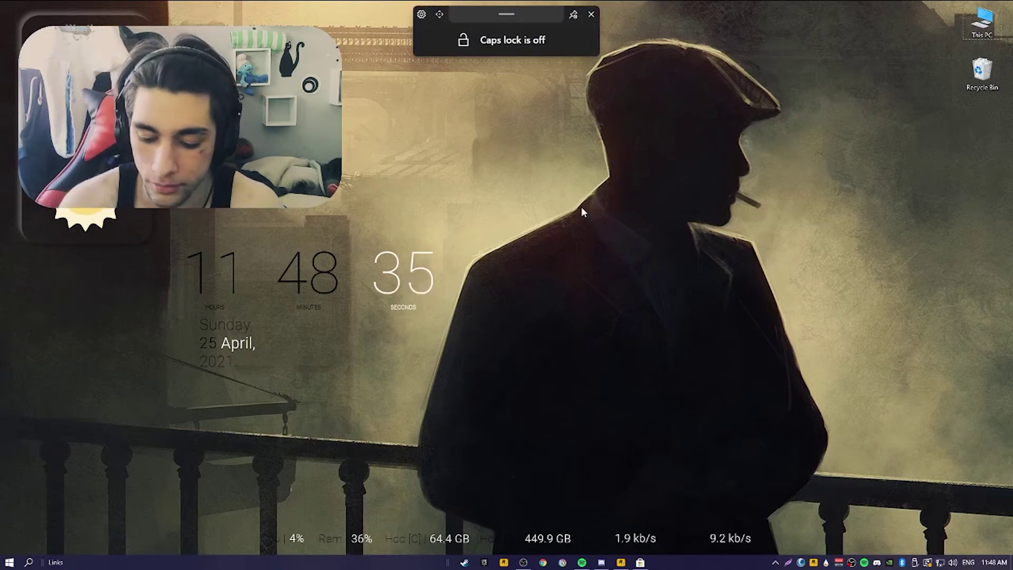
{"action": "key", "text": "Insert"}
{"action": "key", "text": "Insert"}
{"action": "key", "text": "Insert"}
{"action": "key", "text": "Insert"}
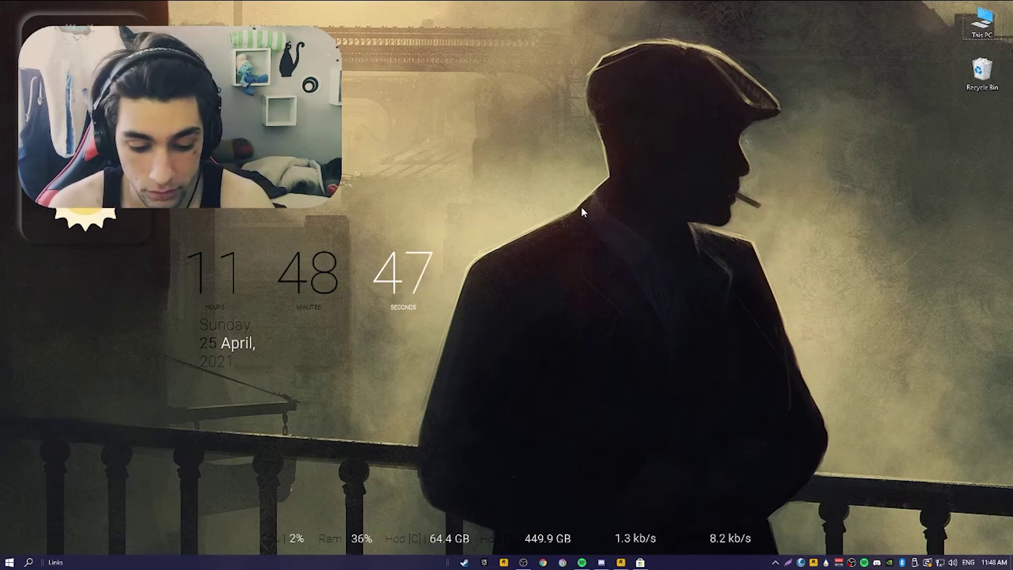
{"action": "key", "text": "XF86AudioPlay"}
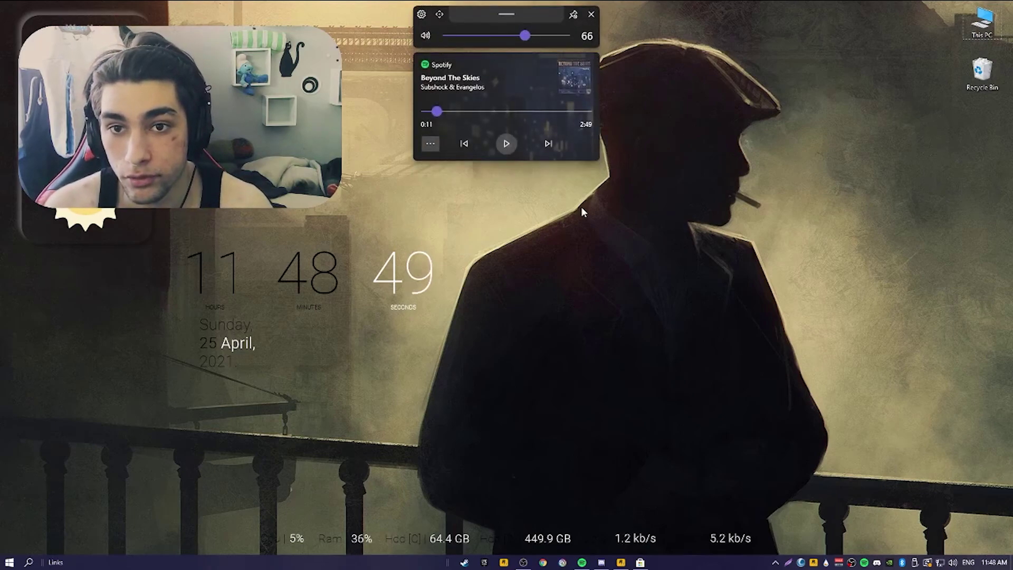